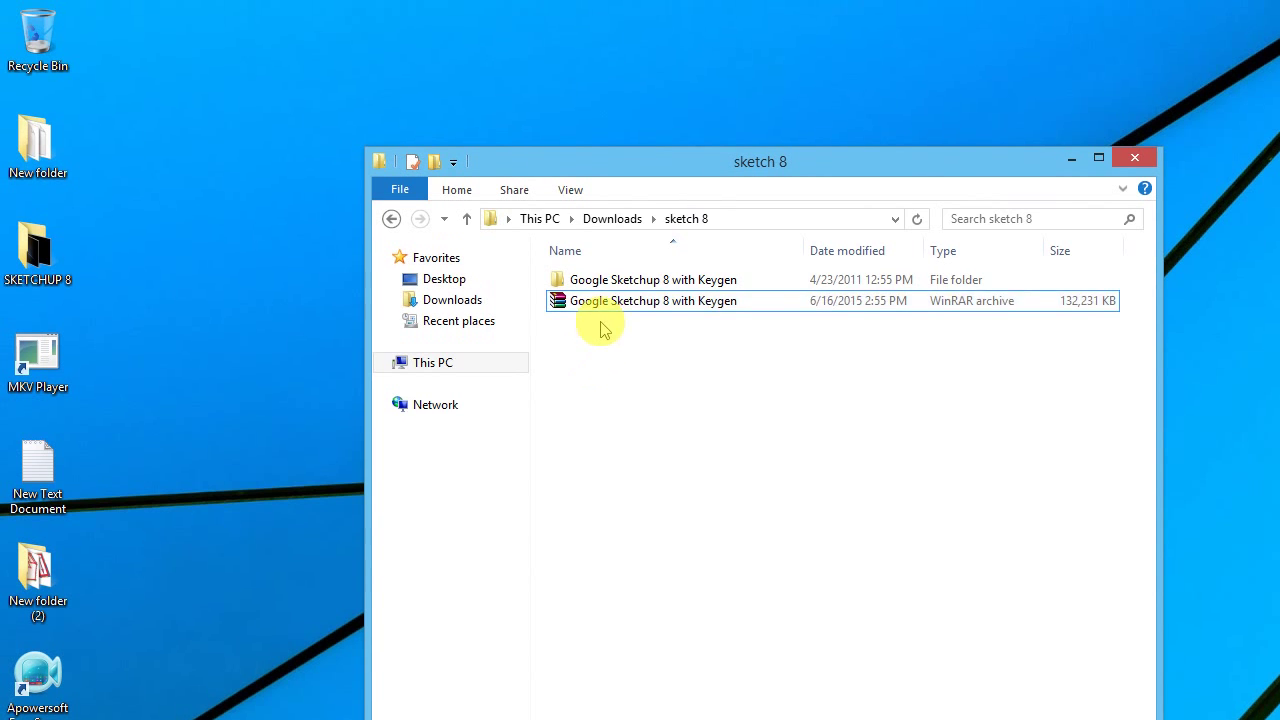
Step: Open the Google Sketchup 8 with Keygen folder and launch the GoogleSketchUpProWEN installer
double_click(625, 284)
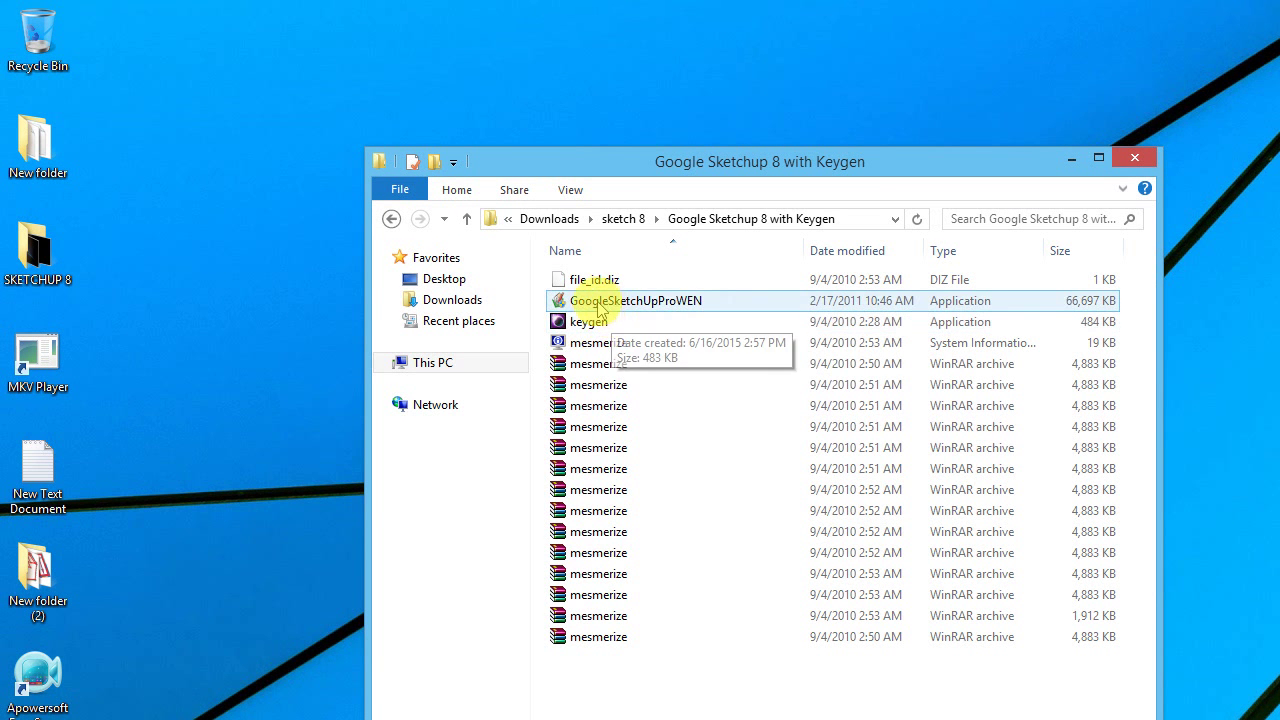
left_click(606, 304)
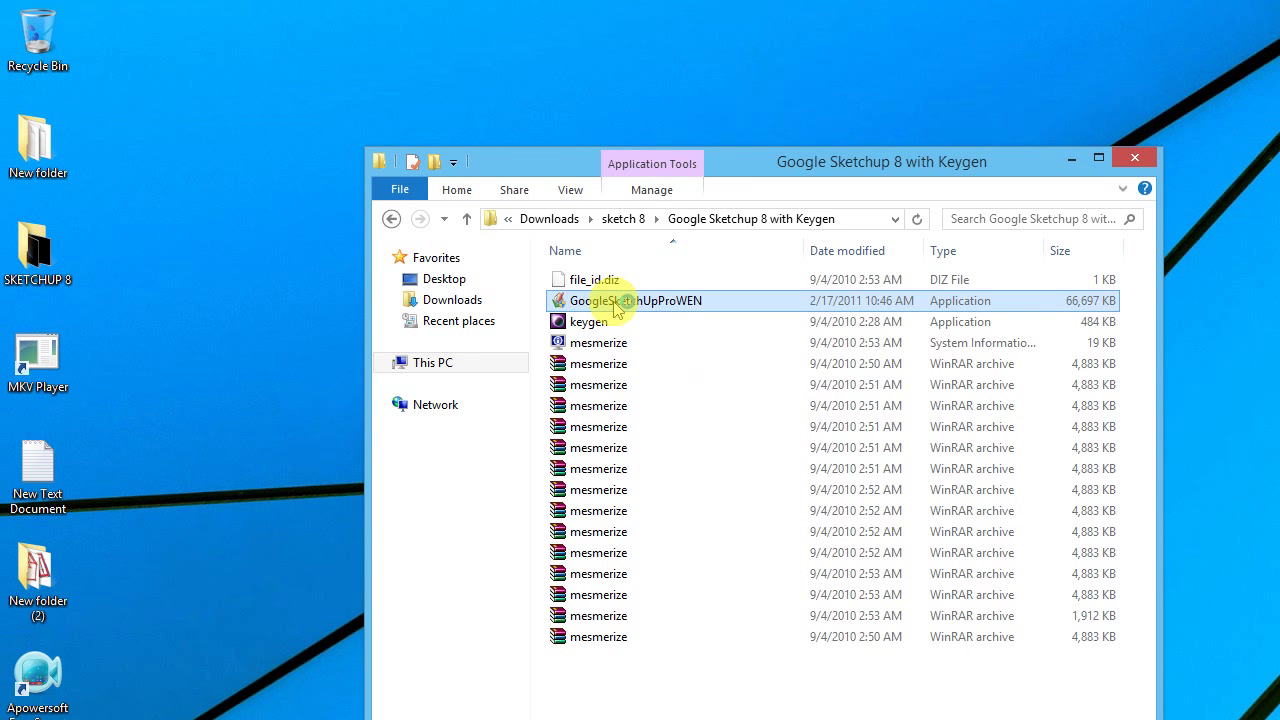
double_click(619, 308)
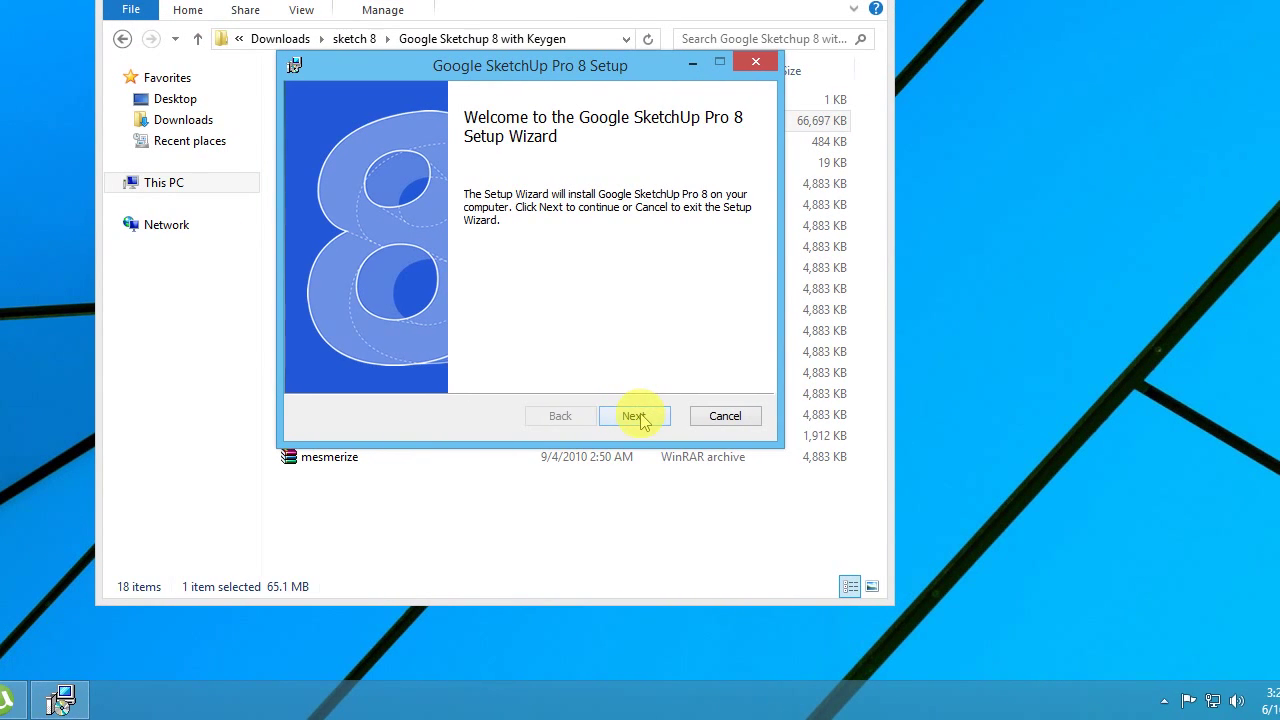
Step: Install Google SketchUp Pro 8 with the license agreement accepted and finish the setup wizard
left_click(640, 418)
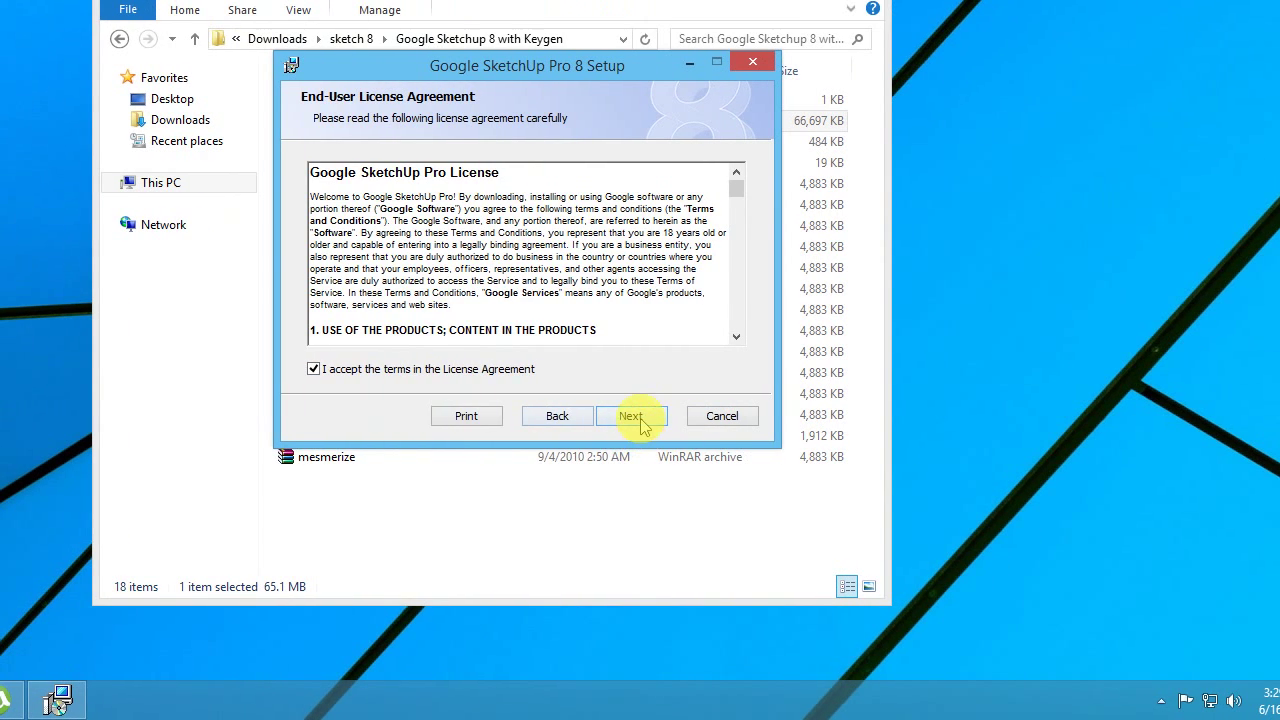
left_click(905, 416)
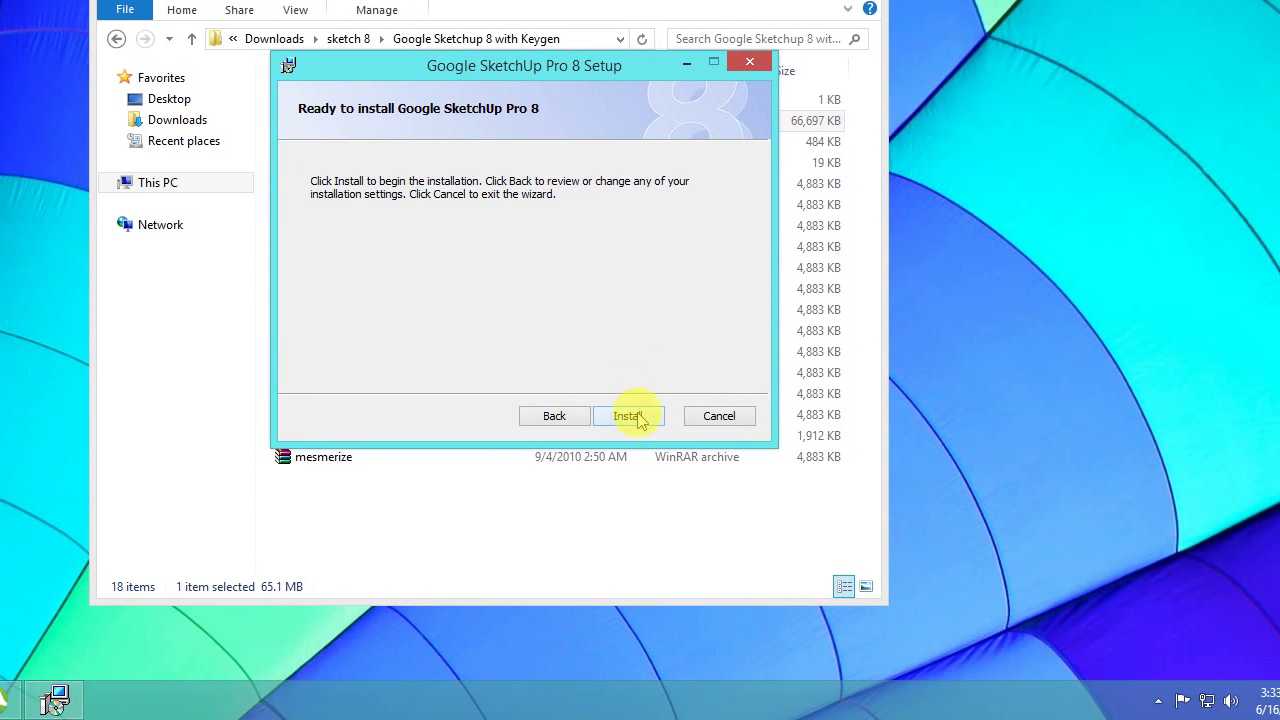
left_click(641, 422)
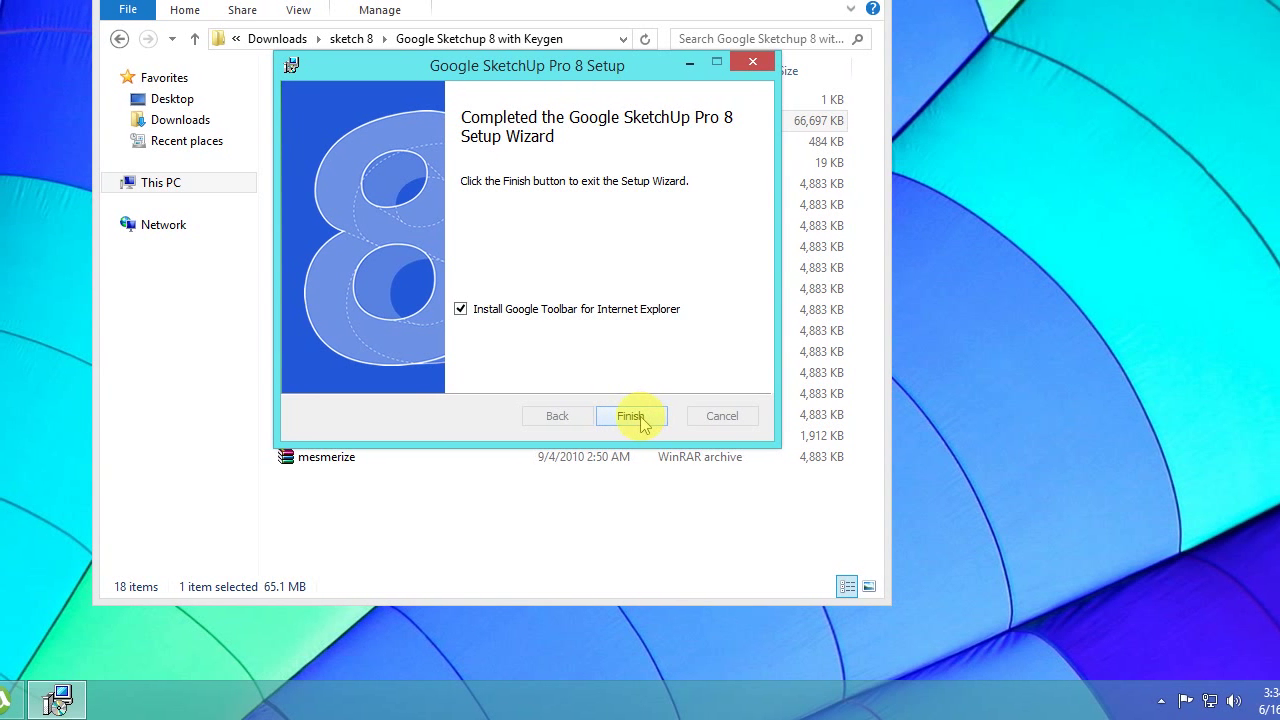
left_click(638, 416)
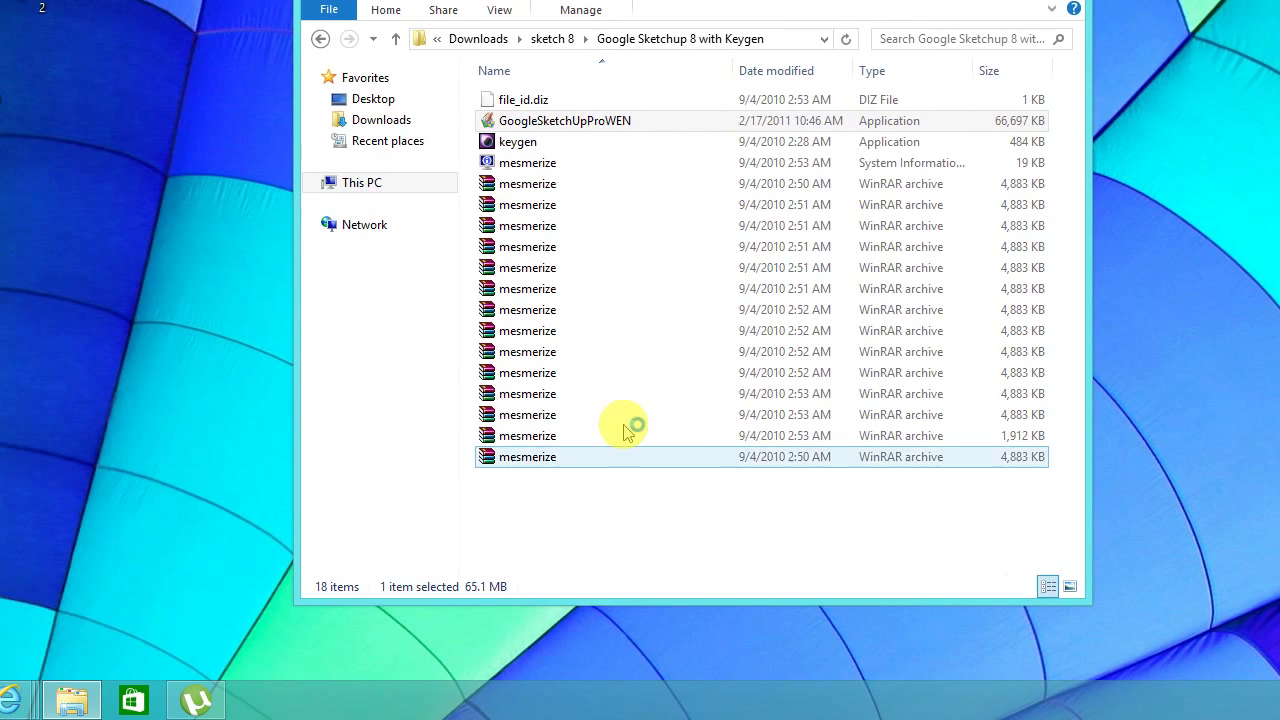
Step: Run the keygen application from the same folder and start Google SketchUp 8 from the desktop
left_click(534, 145)
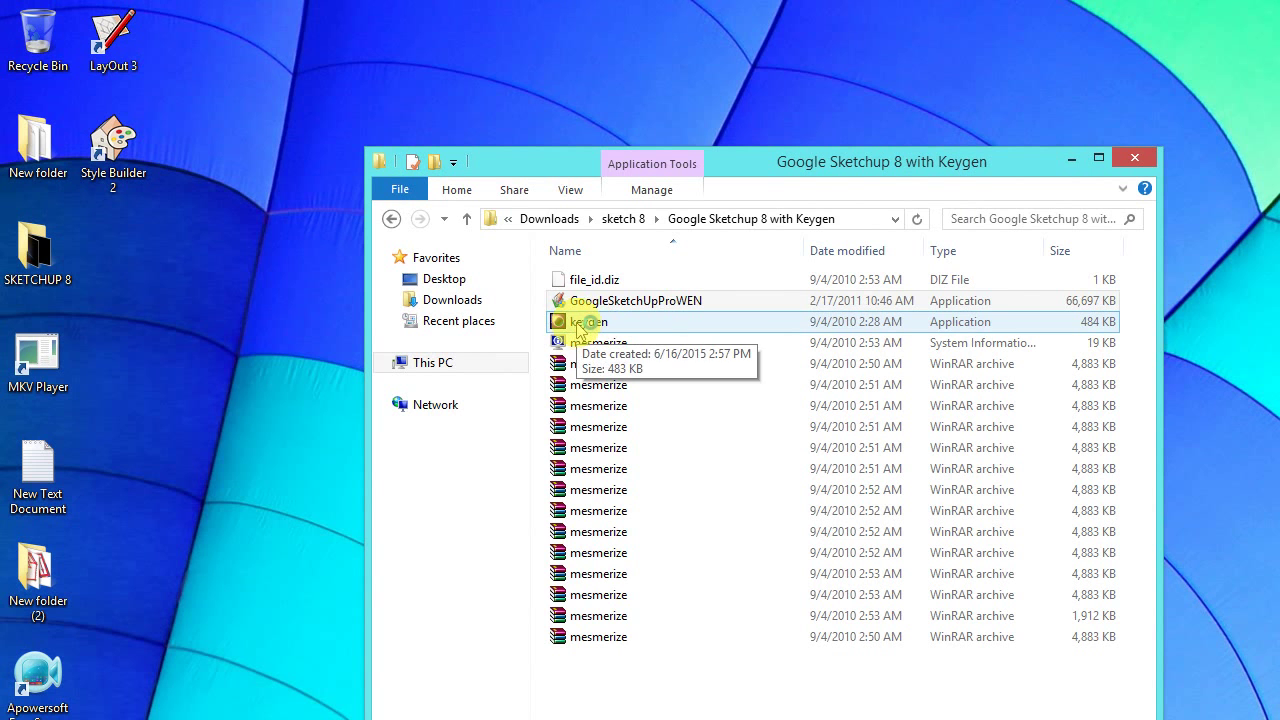
double_click(590, 323)
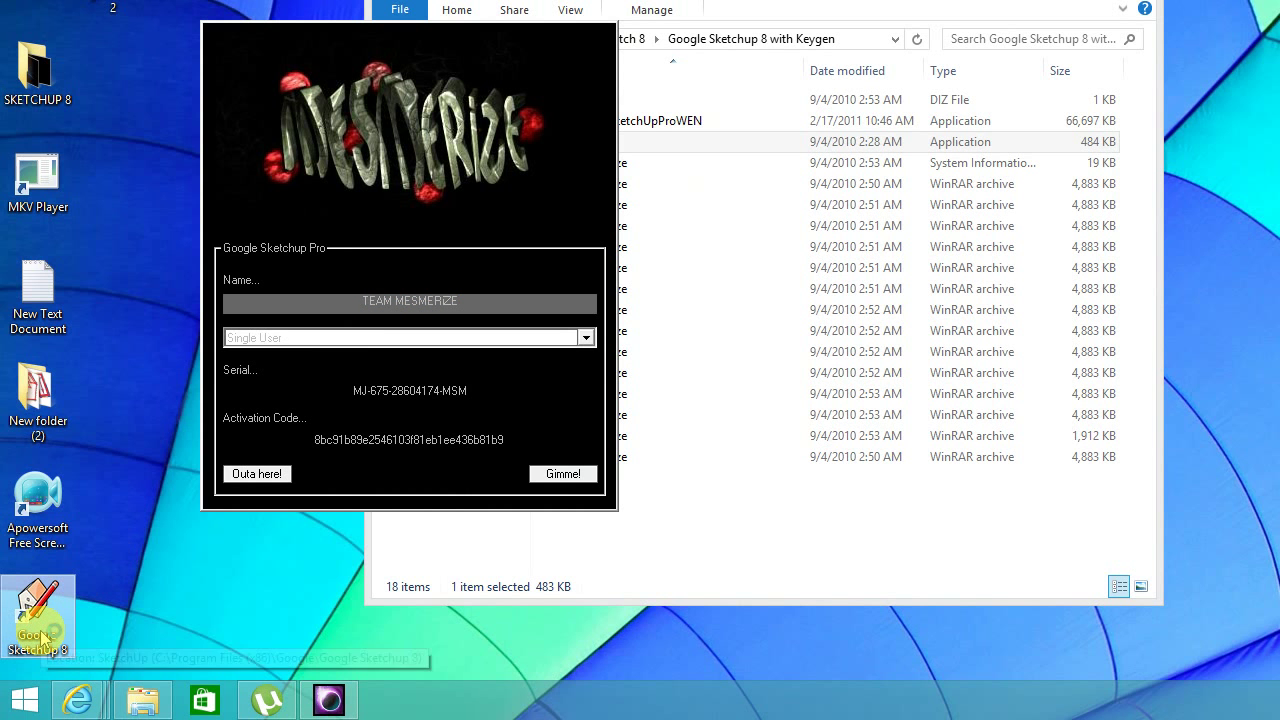
double_click(72, 630)
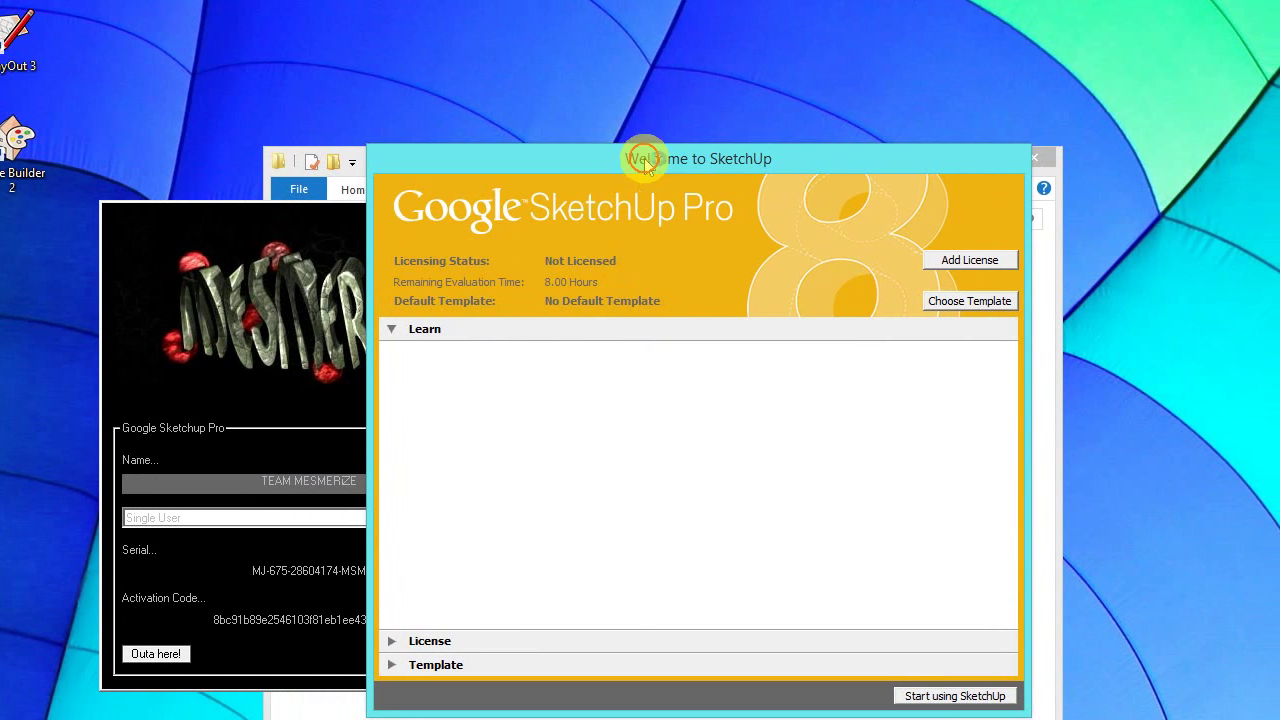
Step: Open the license entry form in the SketchUp welcome window and copy the keygen's name into User Name
left_click_drag(645, 162, 910, 162)
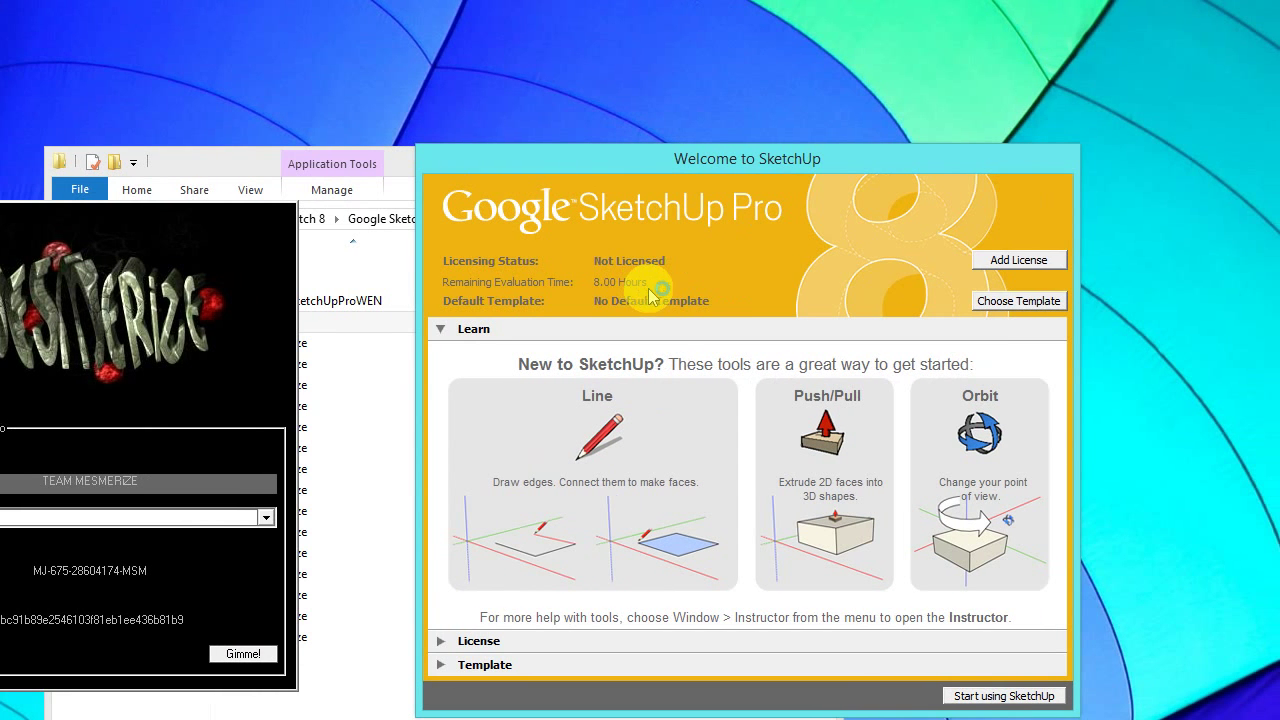
left_click(1018, 260)
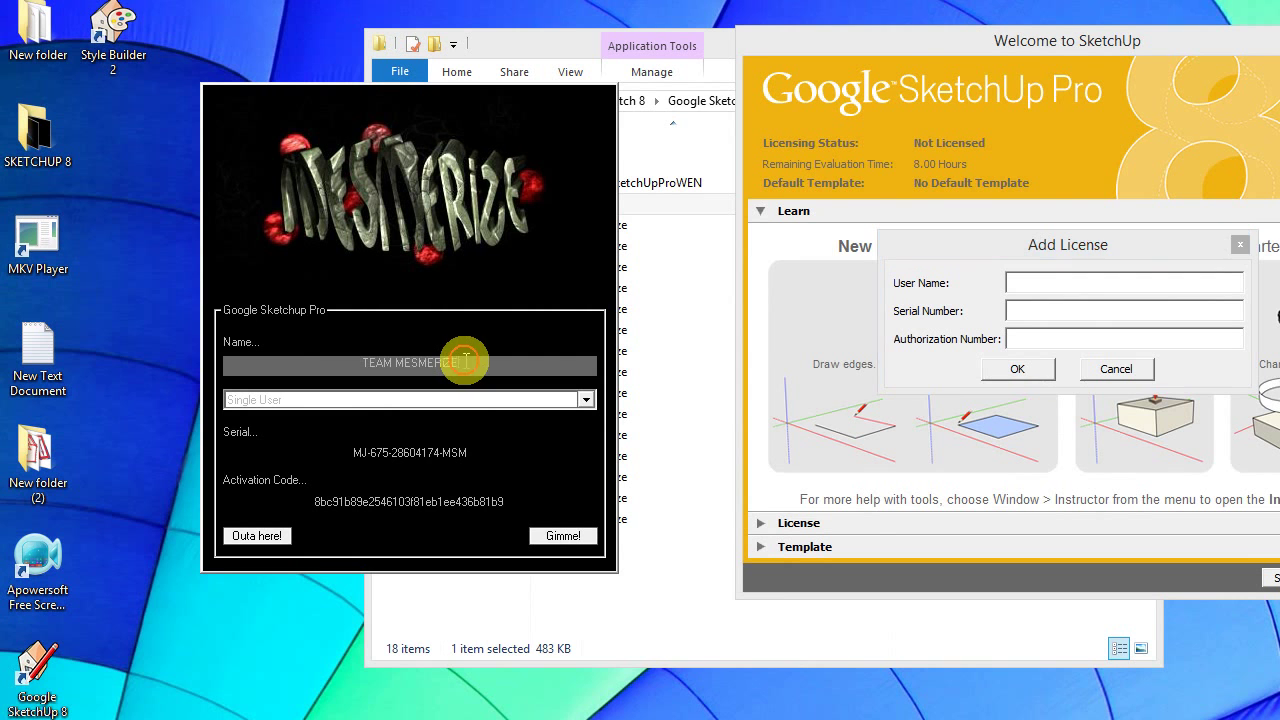
left_click_drag(466, 347, 365, 366)
right_click(405, 360)
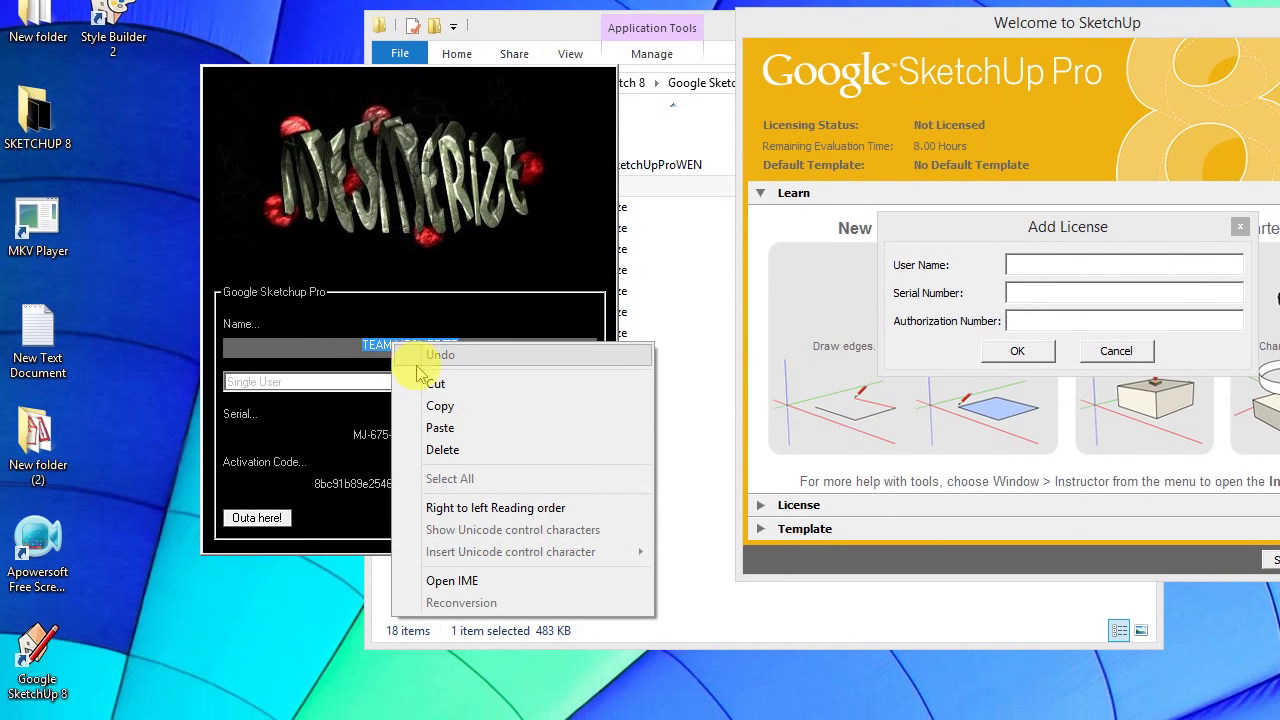
left_click(440, 410)
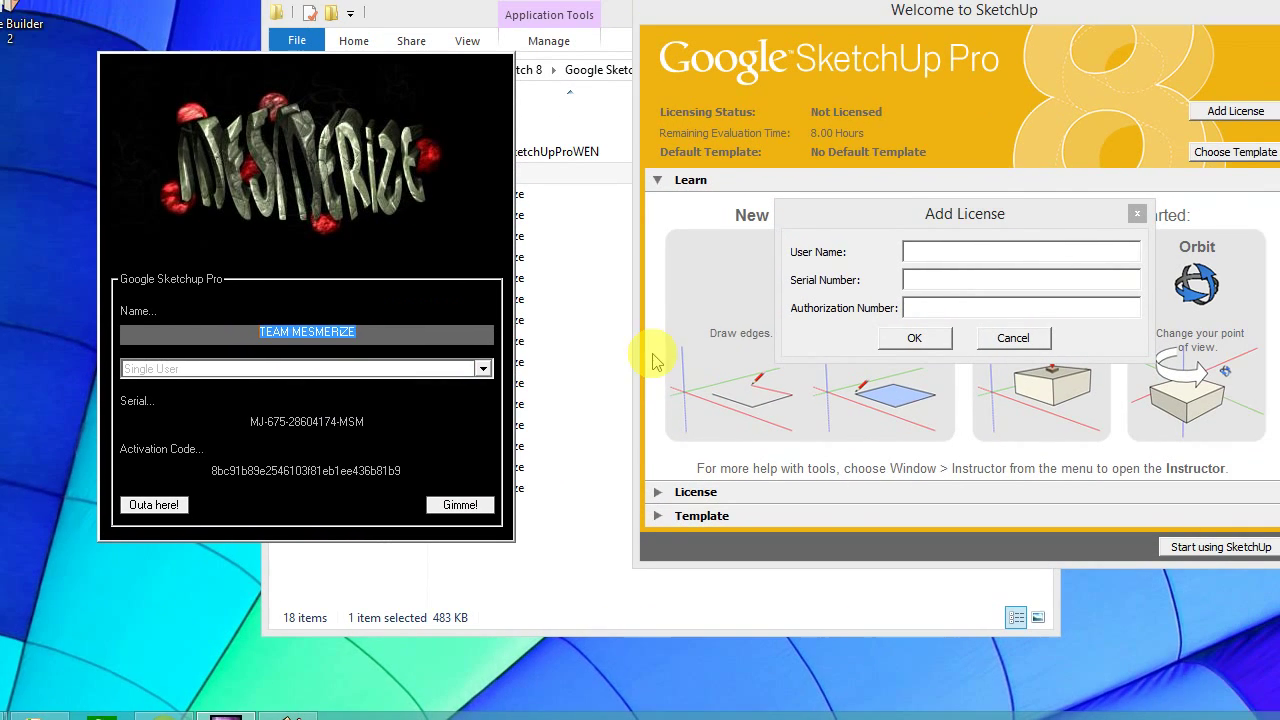
left_click(940, 253)
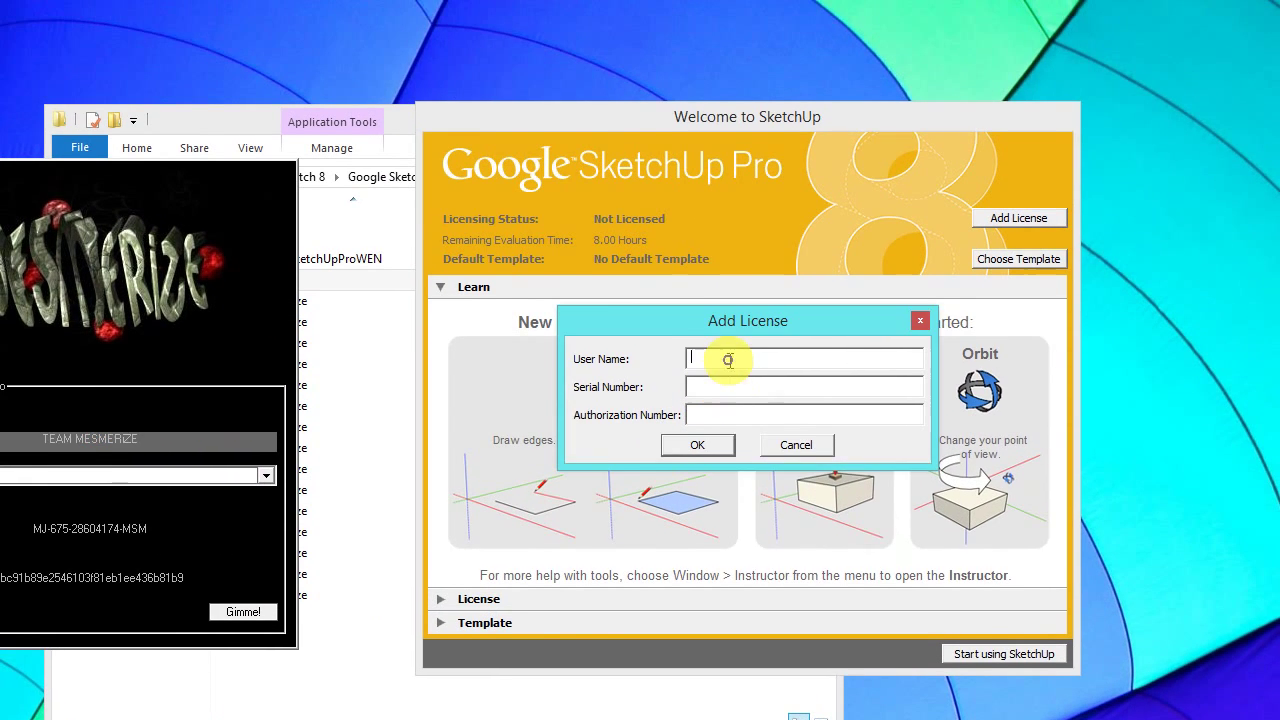
right_click(947, 255)
left_click(776, 363)
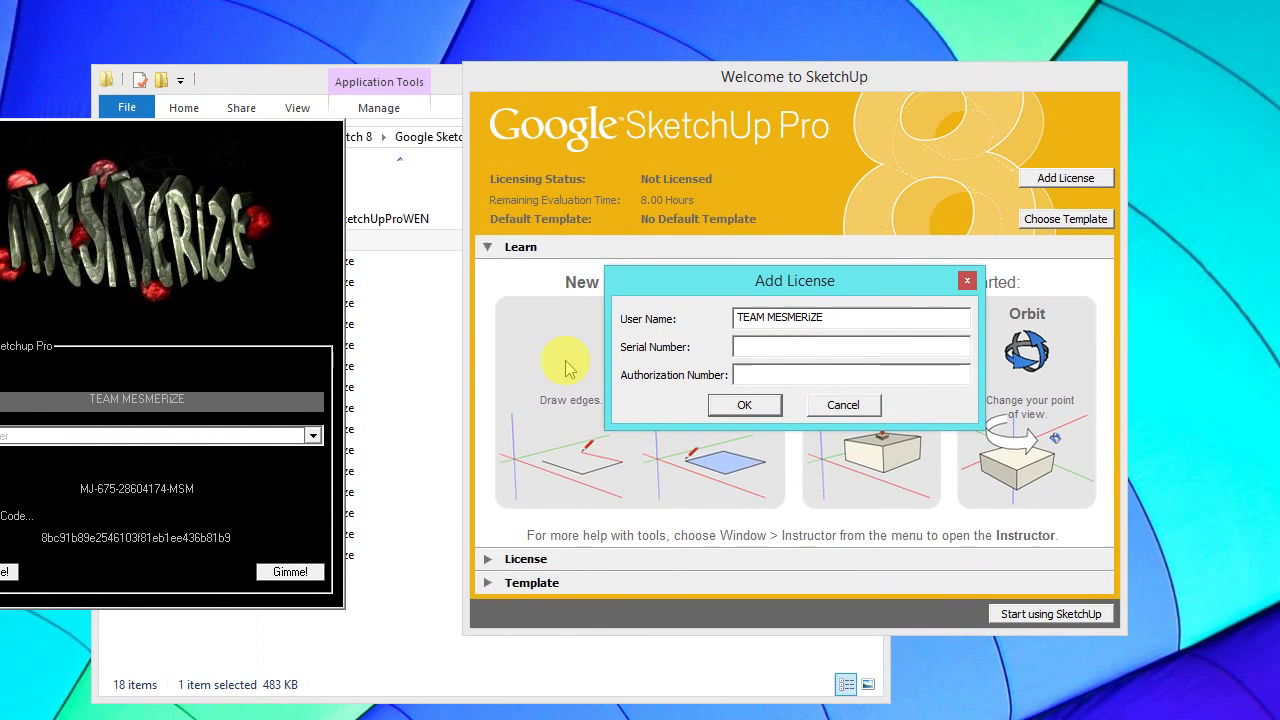
Step: Copy the serial from the keygen window into the Serial Number field of the license form
left_click(469, 390)
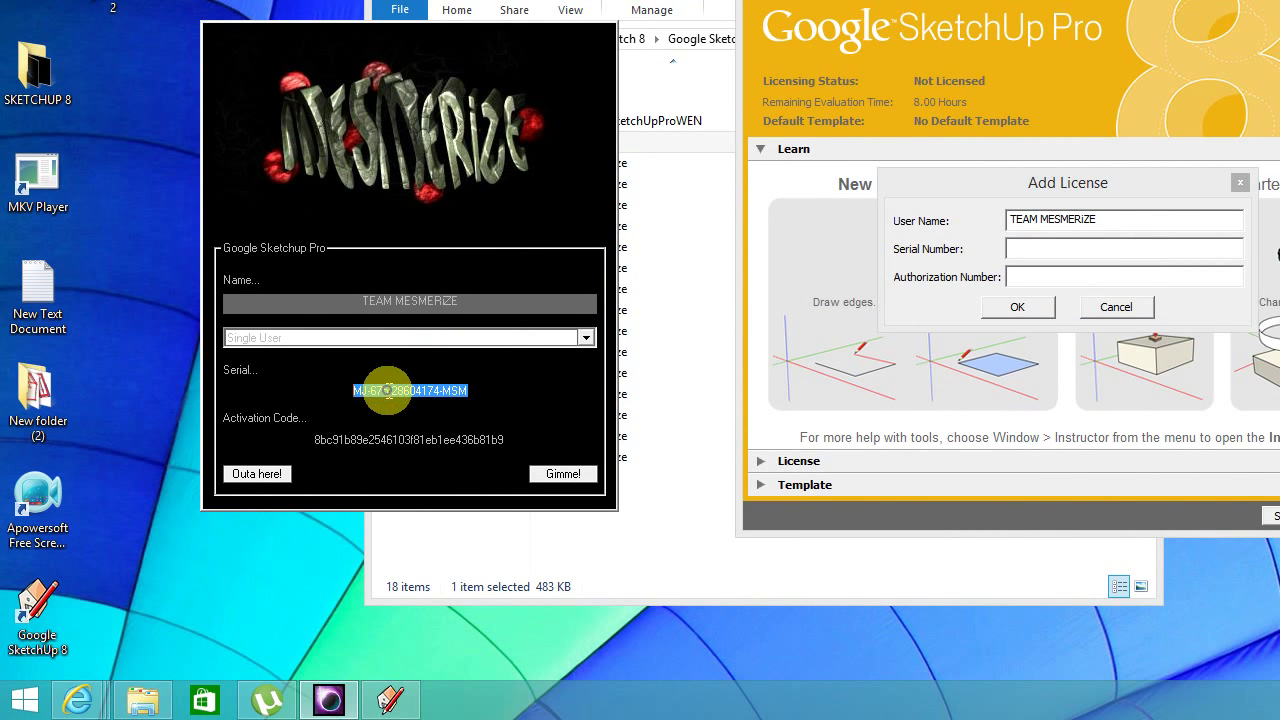
right_click(387, 390)
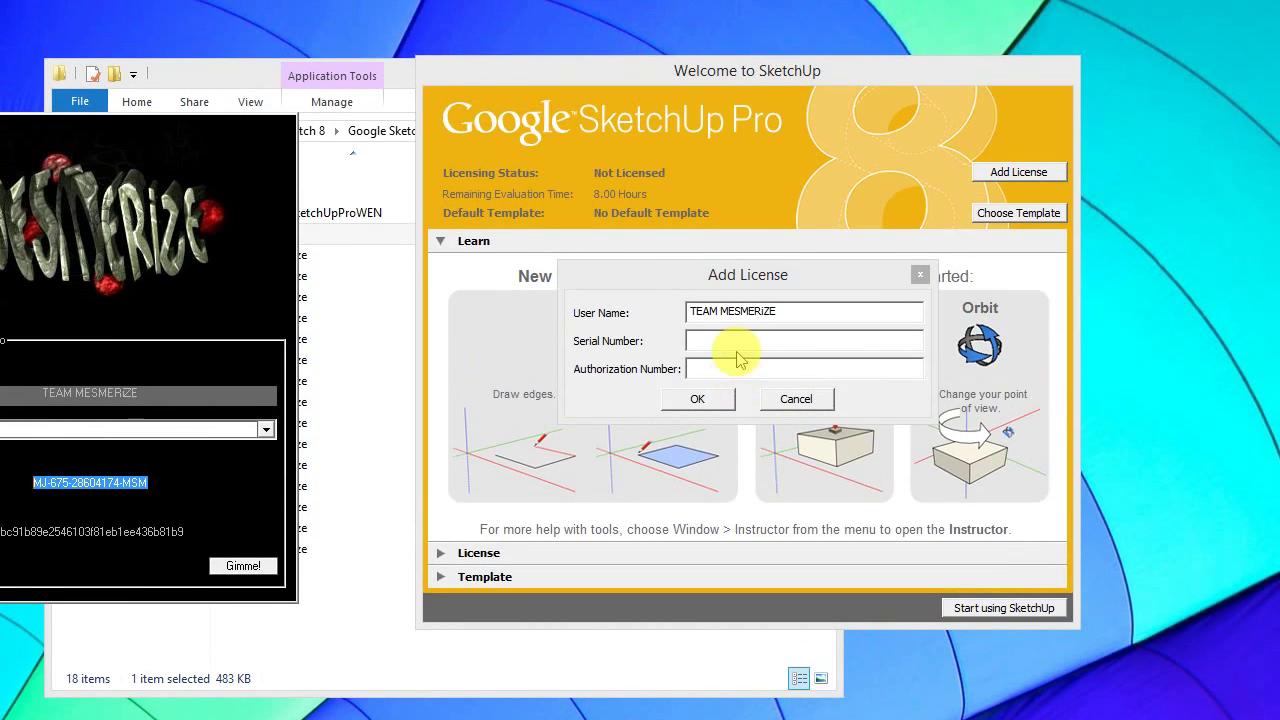
left_click(1060, 249)
right_click(1053, 249)
left_click(778, 379)
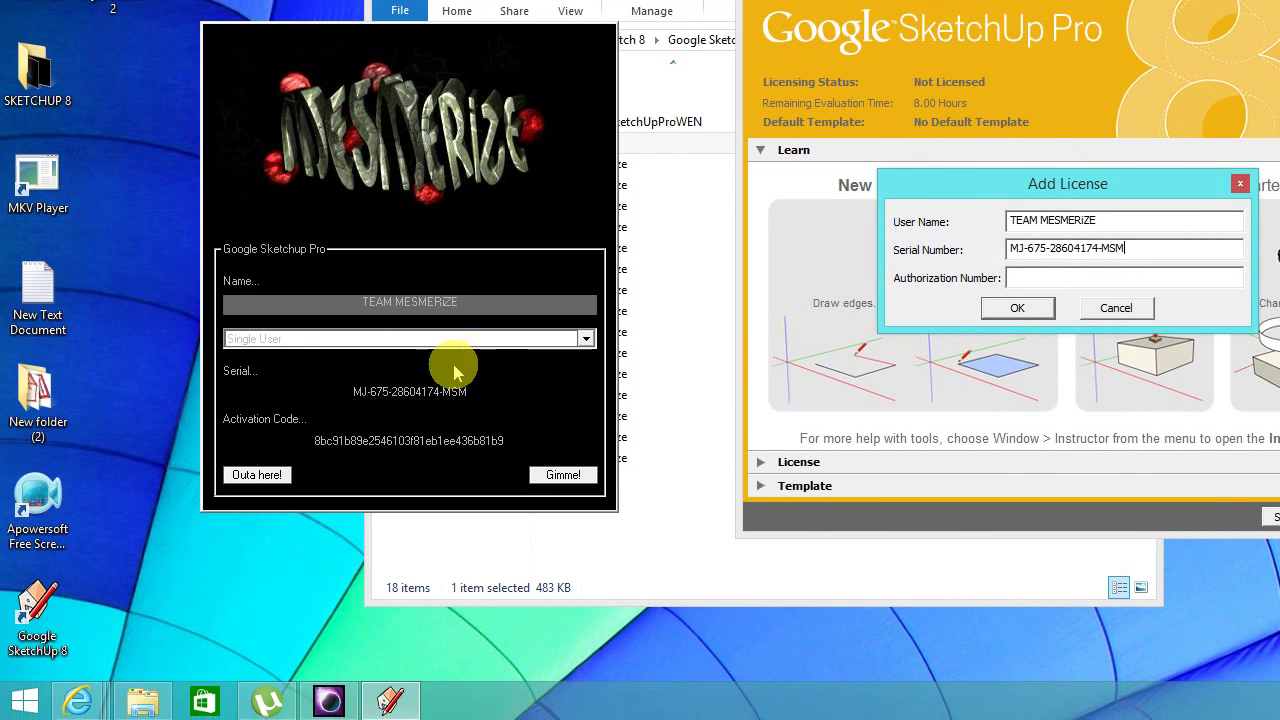
Step: Copy the keygen's activation code into the Authorization Number field, submit the license form and dismiss the license information
left_click_drag(186, 481, 84, 475)
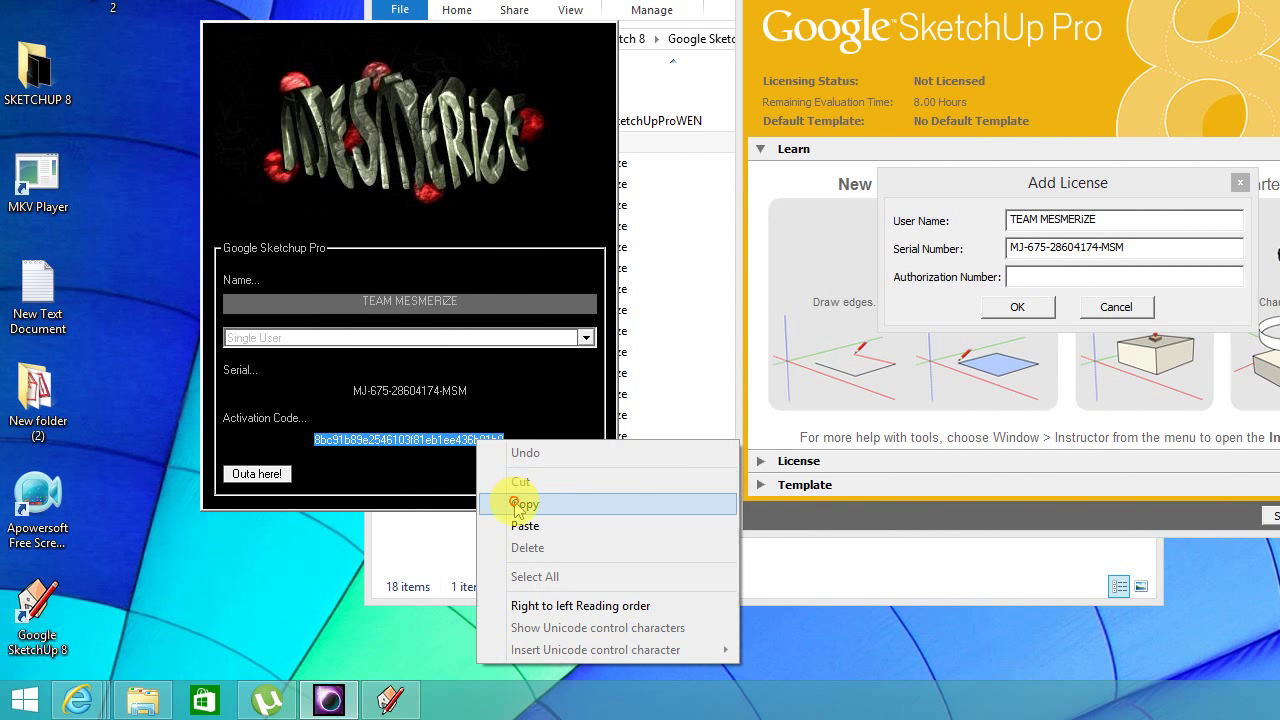
left_click(521, 504)
left_click(1088, 277)
right_click(1088, 277)
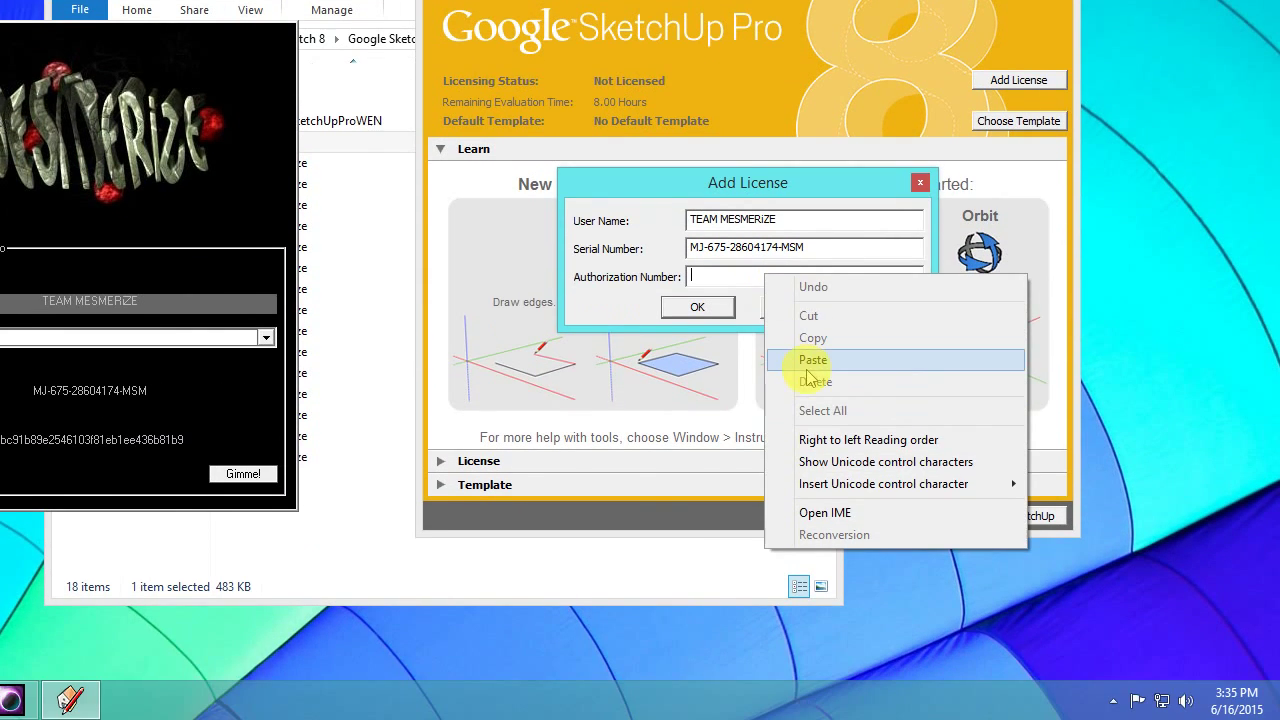
left_click(810, 360)
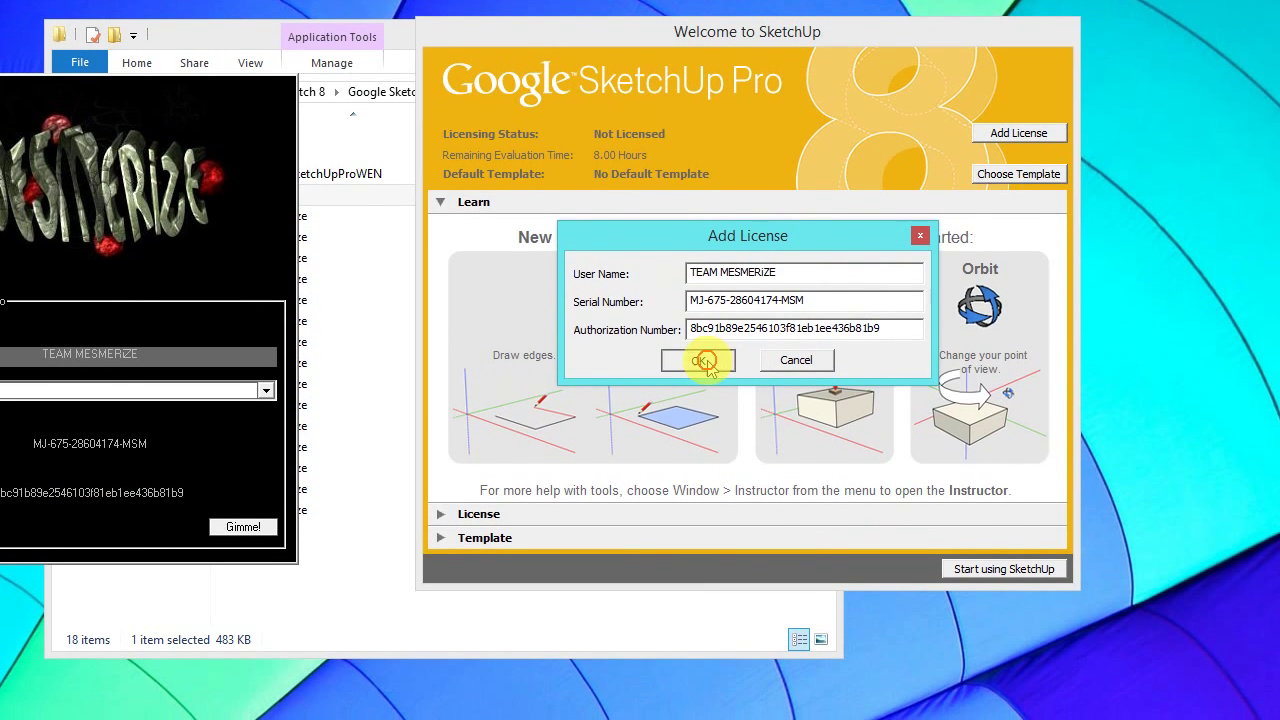
left_click(700, 307)
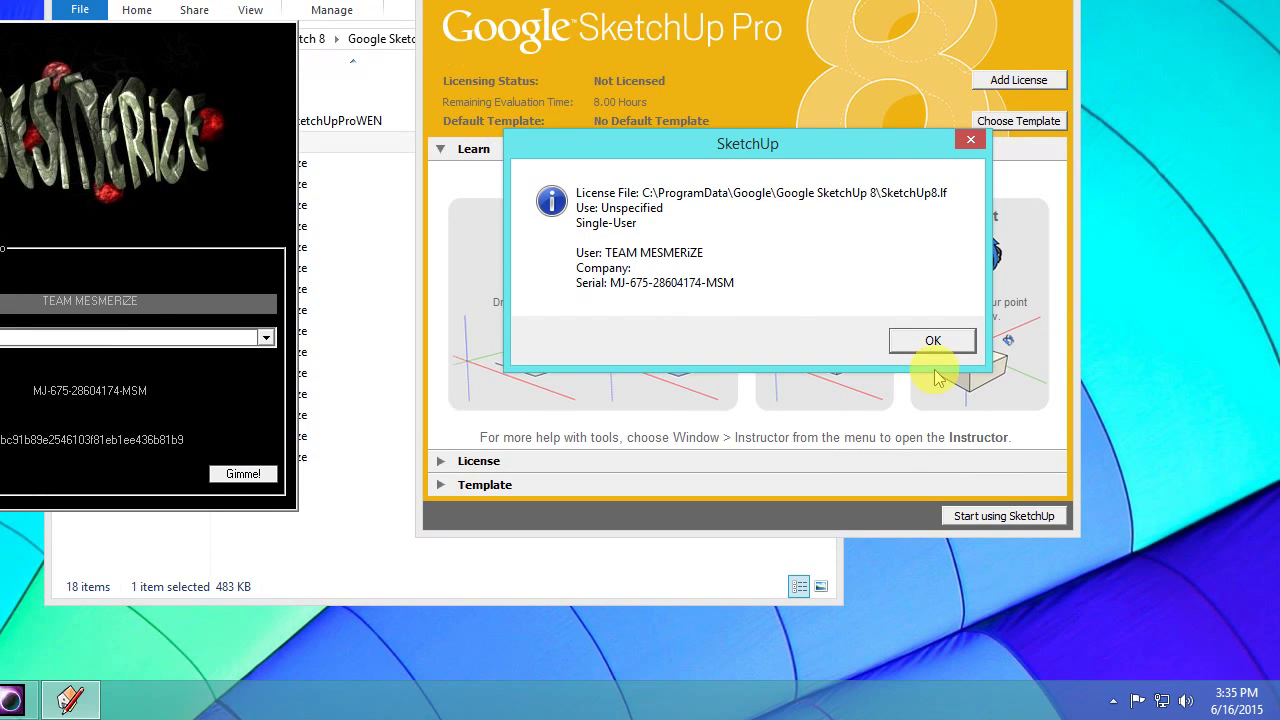
left_click(932, 344)
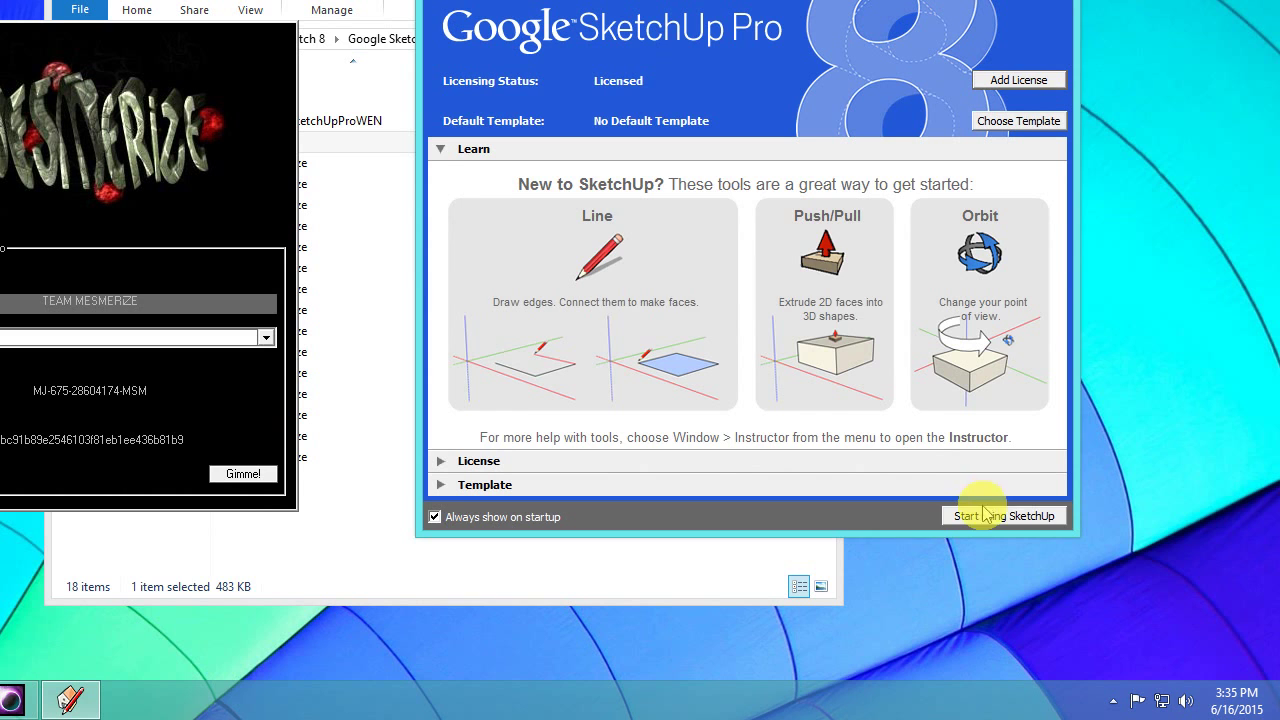
Step: Choose Simple Template - Meters as the default template and start using SketchUp
left_click(985, 517)
left_click(752, 306)
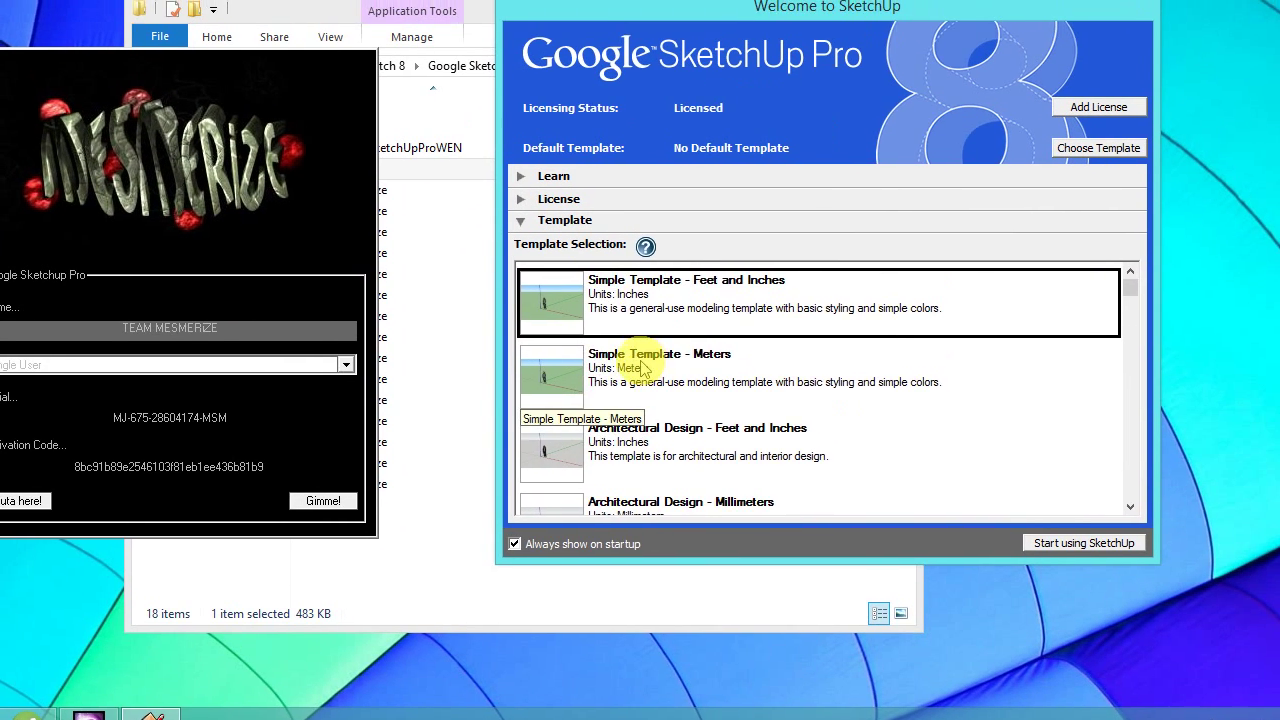
scroll(640, 440, "down", 4)
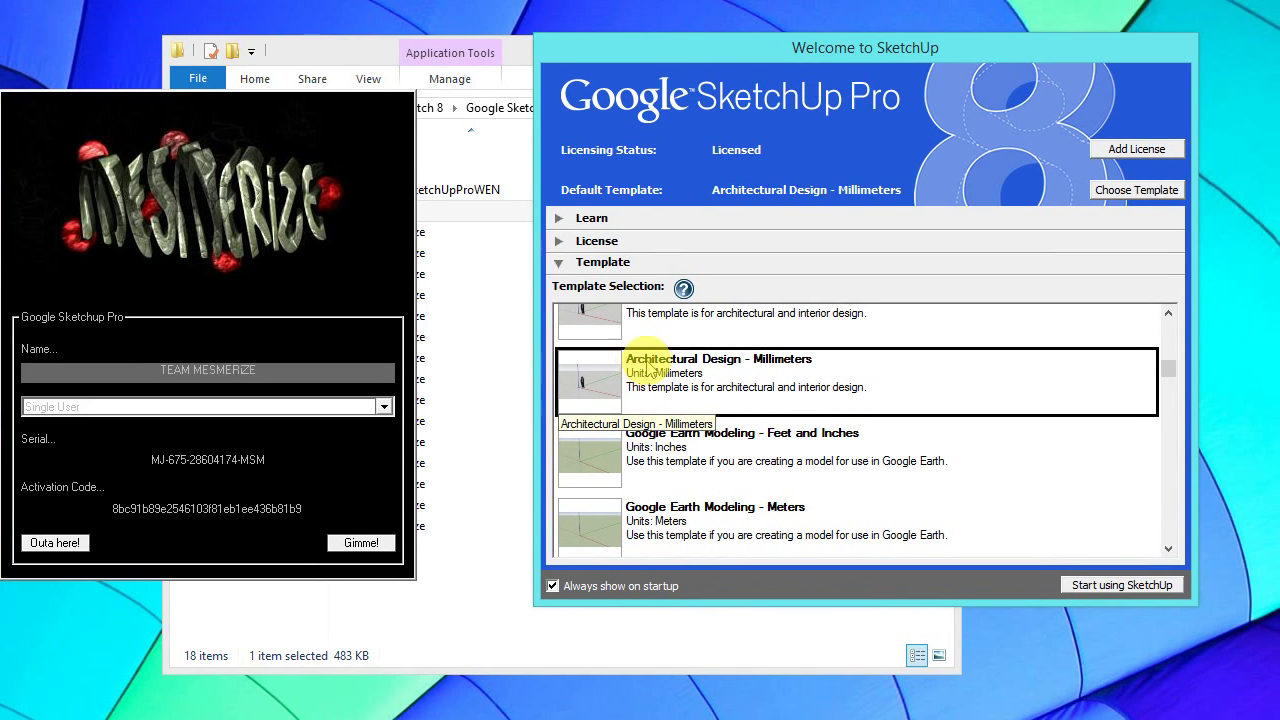
left_click(622, 327)
scroll(580, 320, "up", 2)
left_click(560, 305)
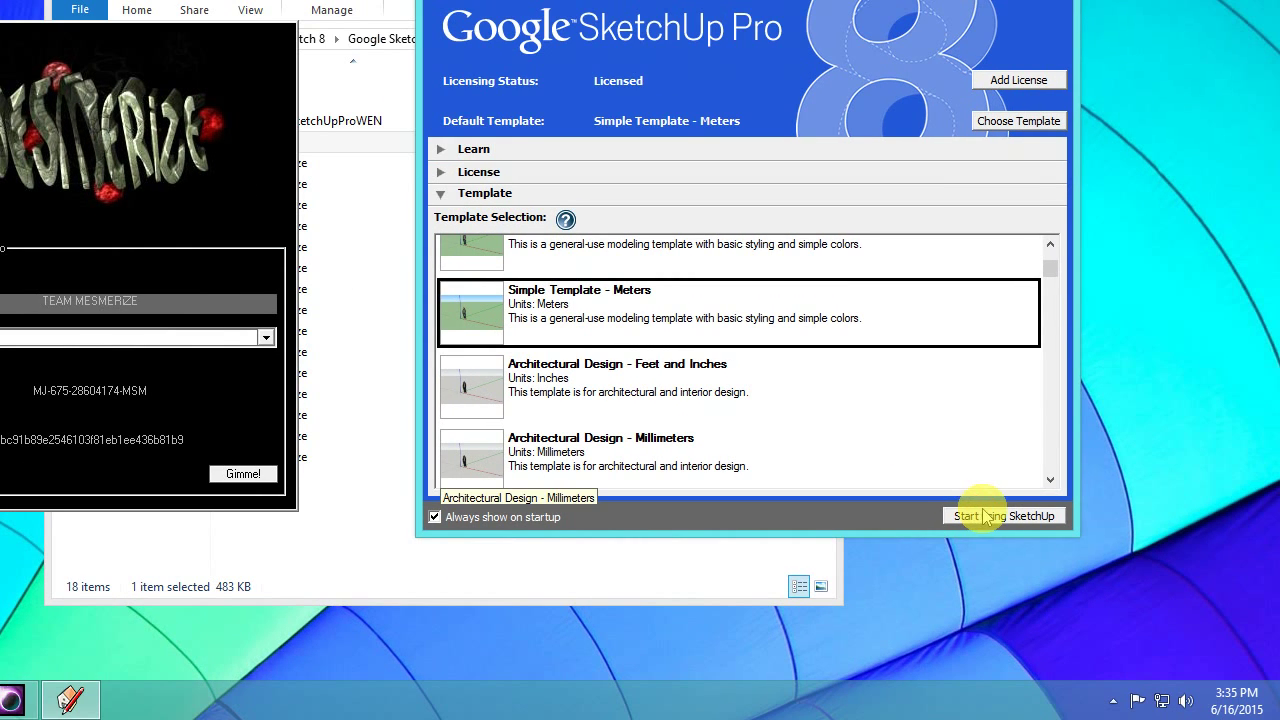
left_click(985, 515)
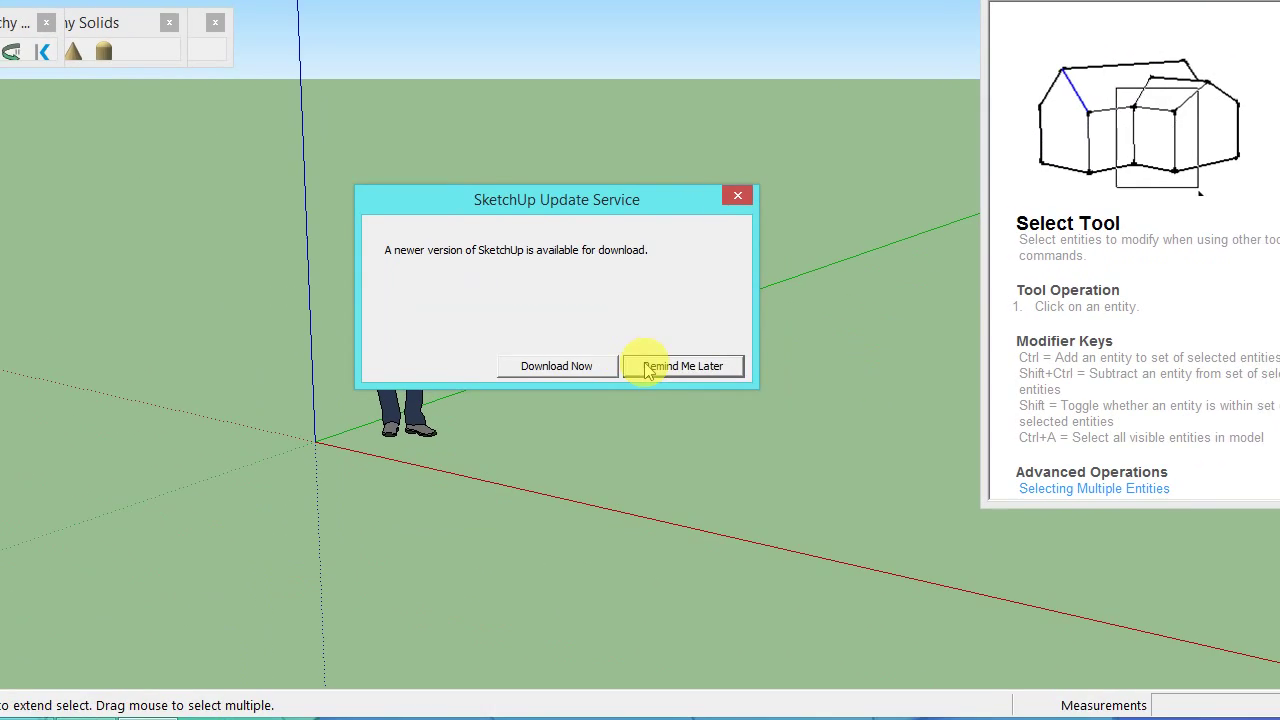
Step: Postpone the SketchUp update and close the tool instructor window
left_click(606, 508)
left_click(1266, 126)
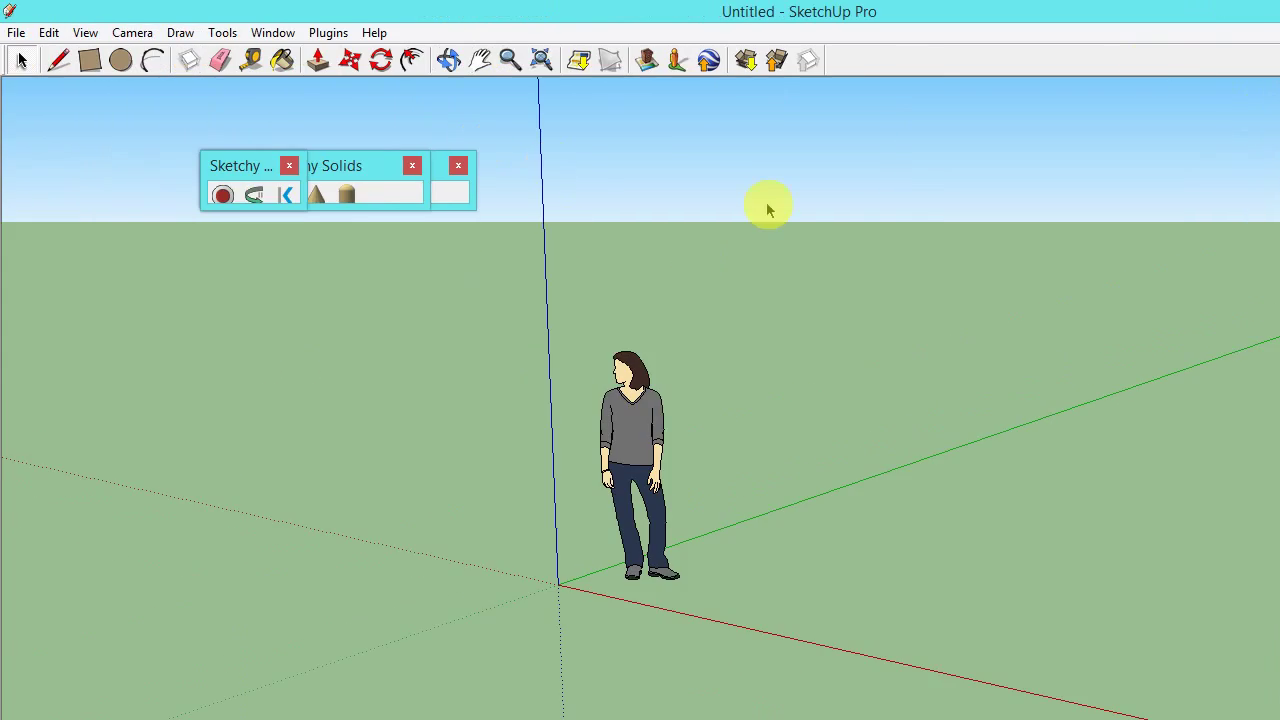